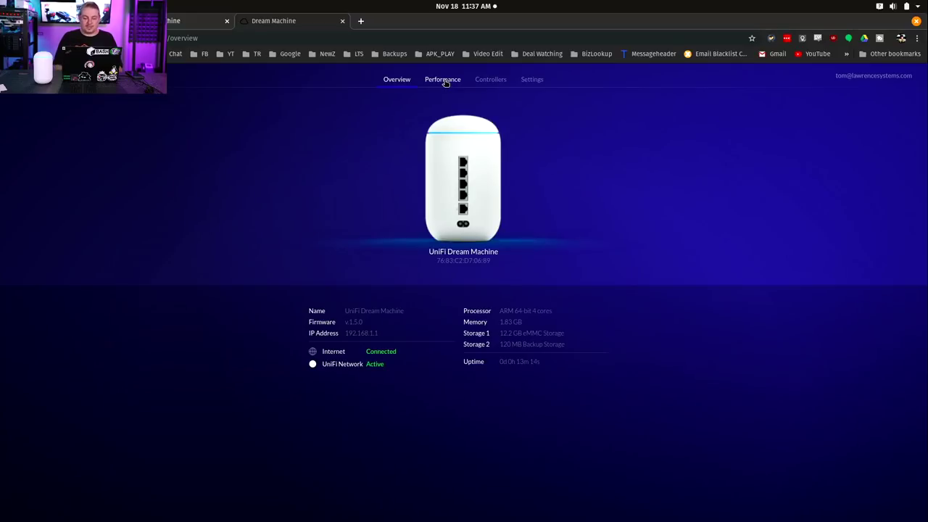
Review the Dream Machine's CPU, memory and storage load and its UniFi Network controller version.
click(444, 81)
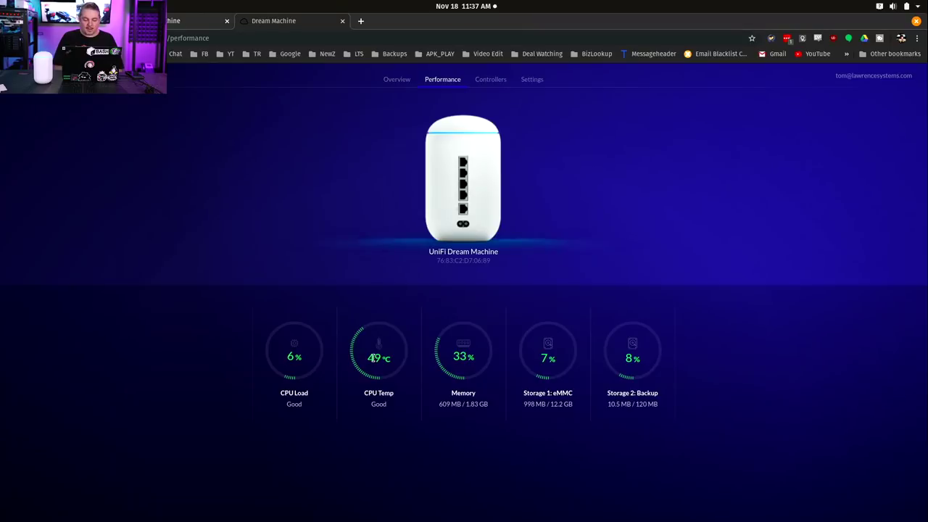
double_click(373, 357)
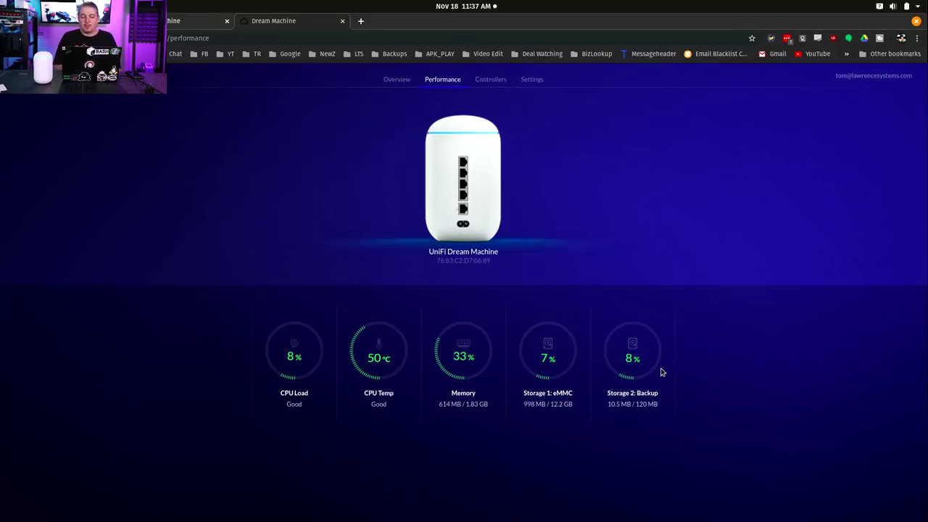
click(490, 79)
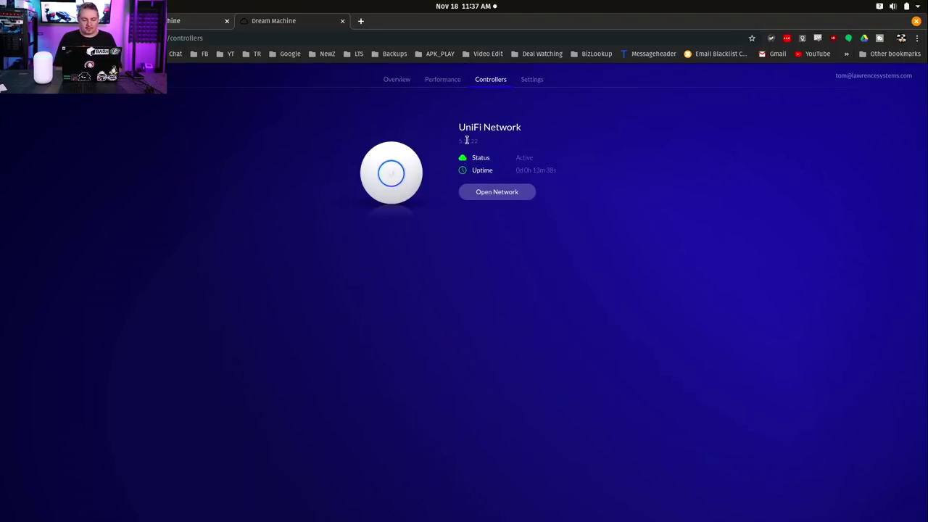
double_click(466, 140)
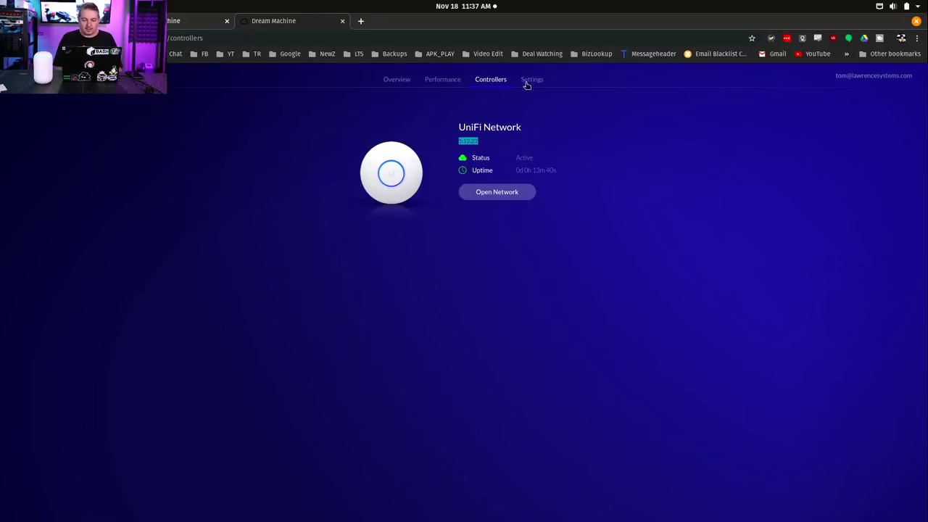
Expand General, Hardware and Firmware settings, showing firmware v1.5.0 up to date with daily 12 AM updates.
click(532, 79)
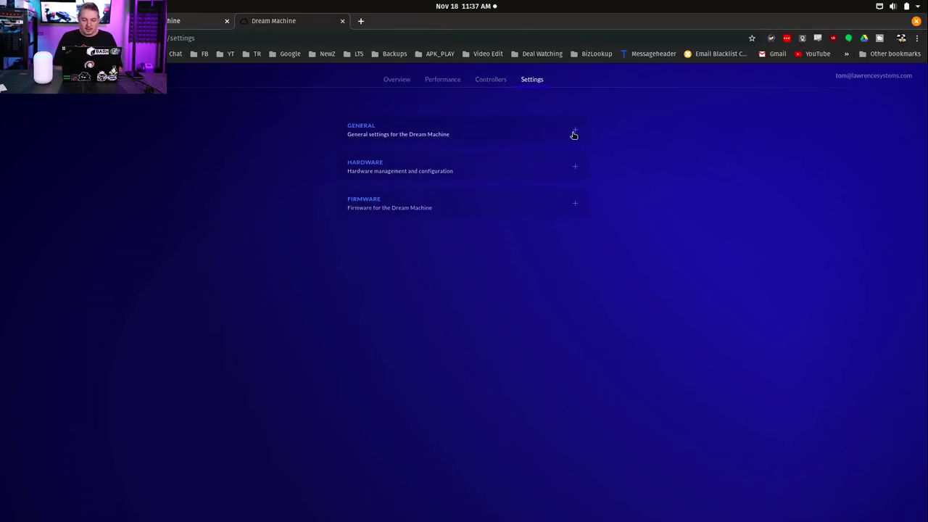
click(574, 130)
click(574, 268)
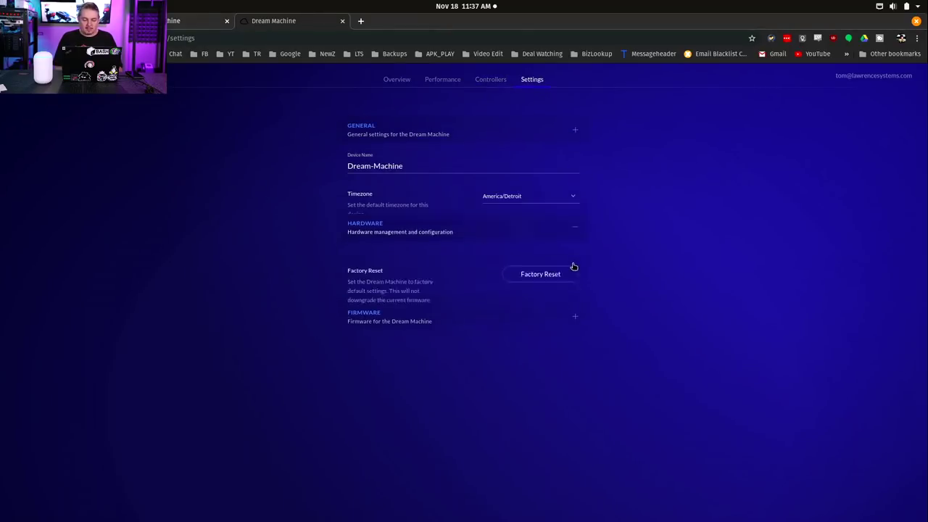
click(576, 332)
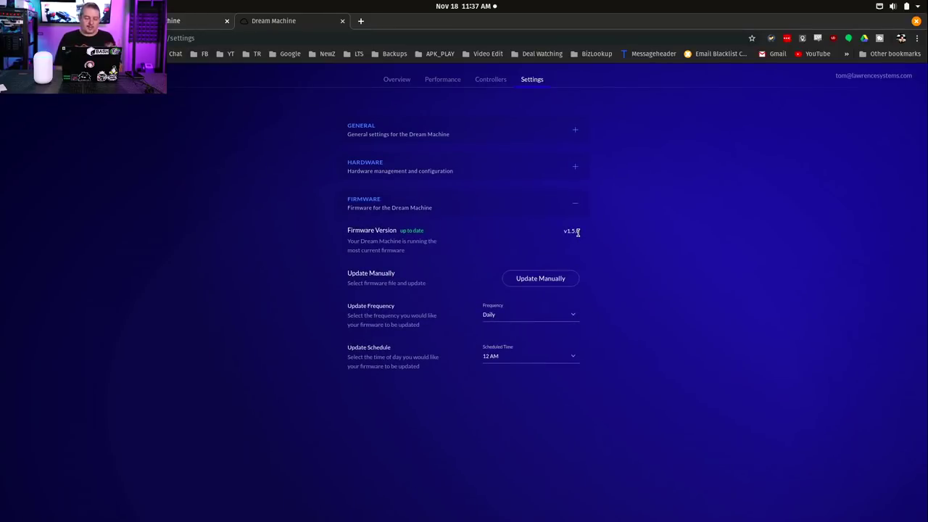
Launch UniFi Network from the launcher and proceed past the certificate warning to 192.168.1.1.
click(203, 31)
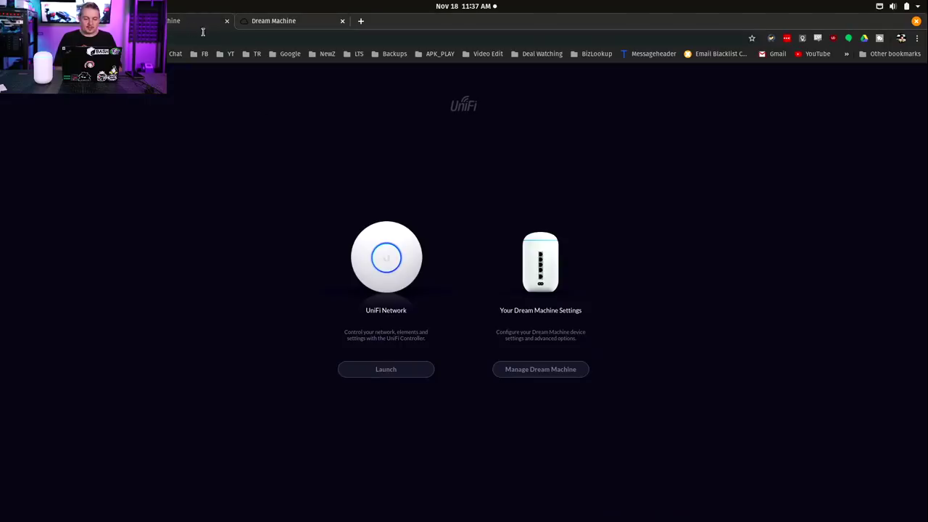
click(385, 366)
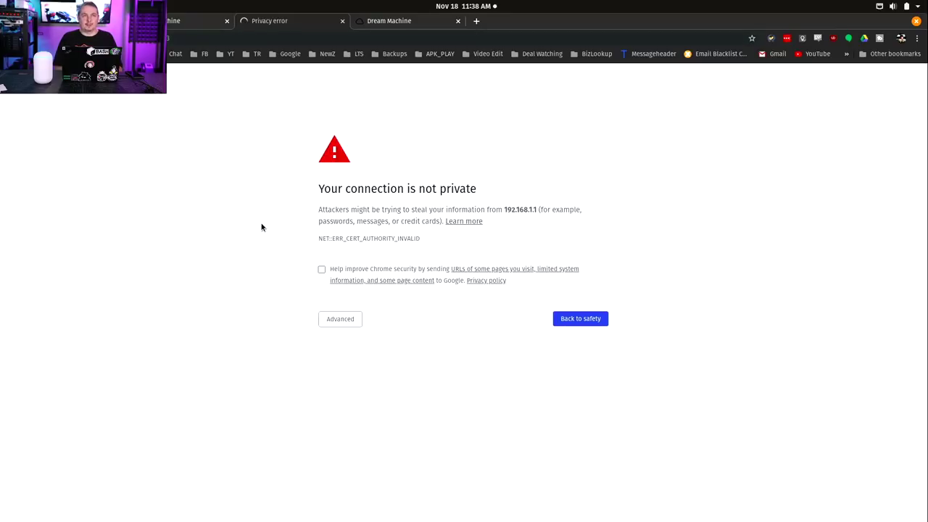
click(352, 318)
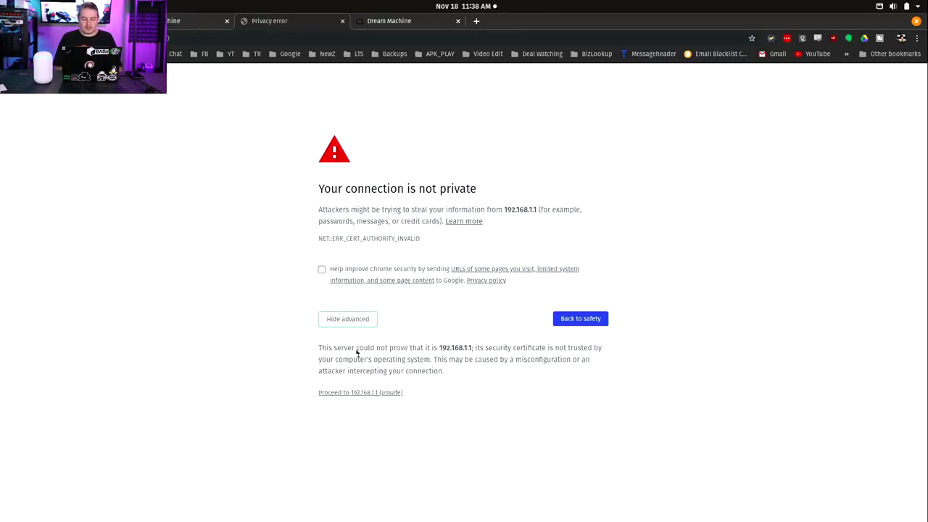
click(360, 392)
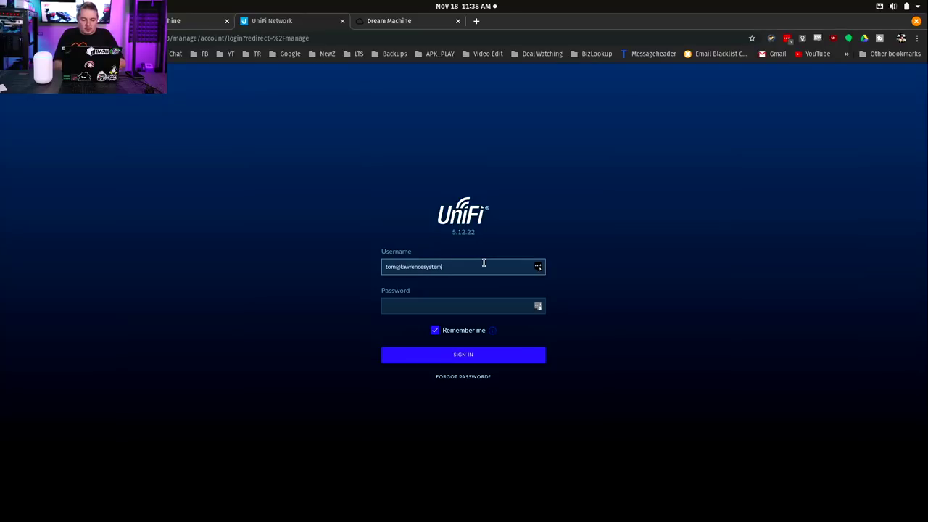
Sign in with the username and password, then submit the two-factor token.
key(Tab)
text(••••••••••••)
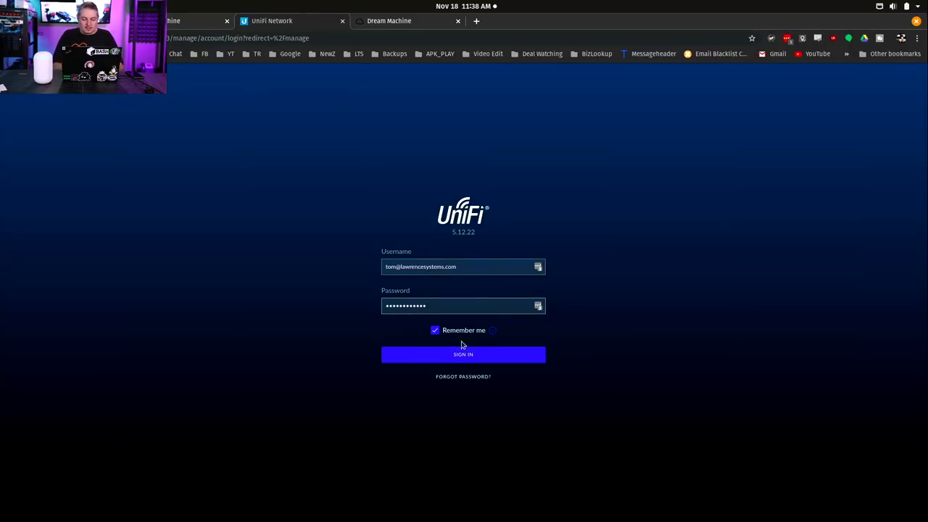
click(456, 360)
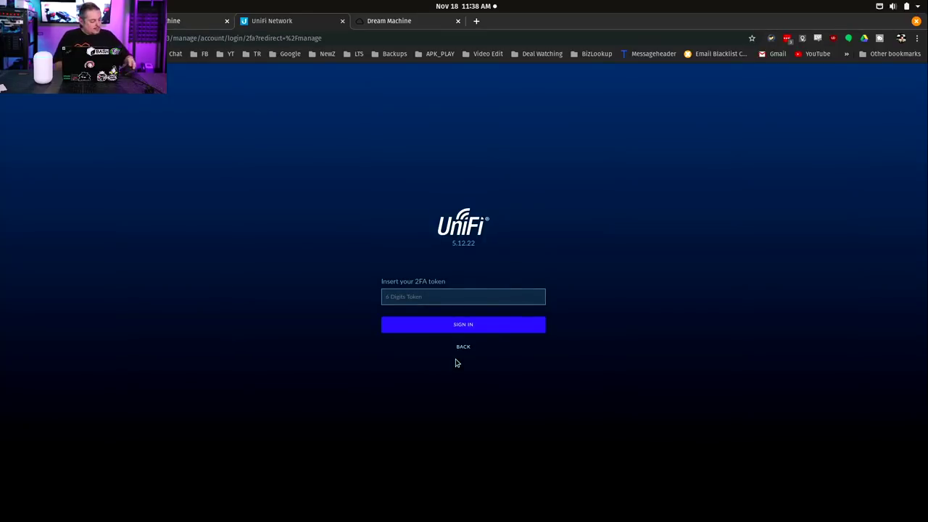
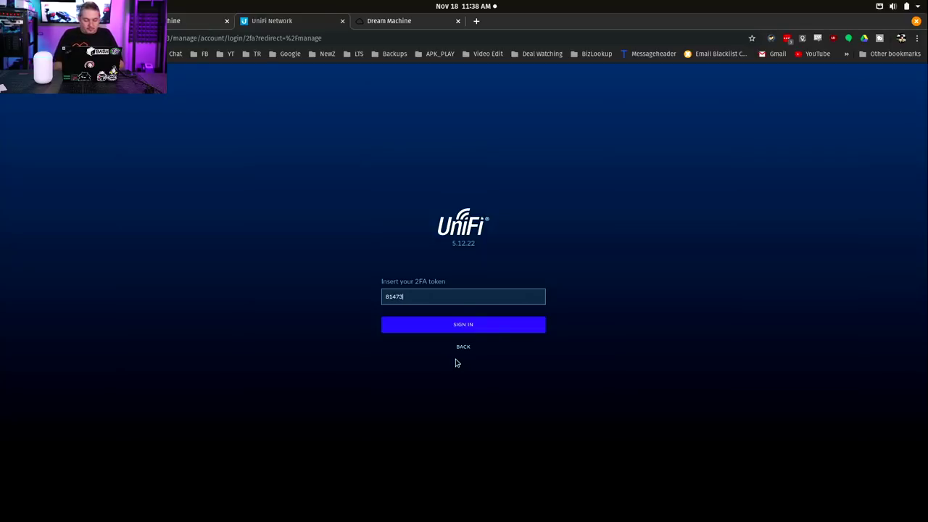
click(459, 327)
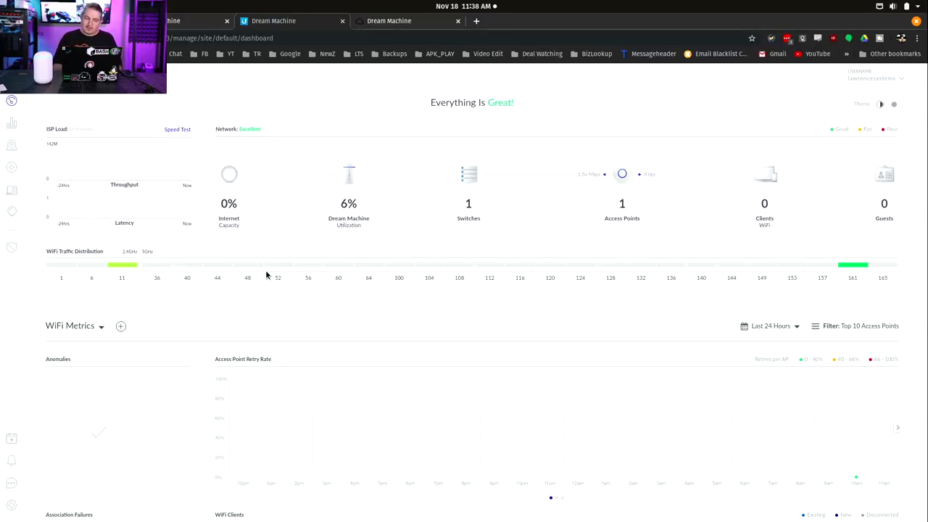
Open the Devices list, expand the Dream Machine and float its details window aside.
click(15, 167)
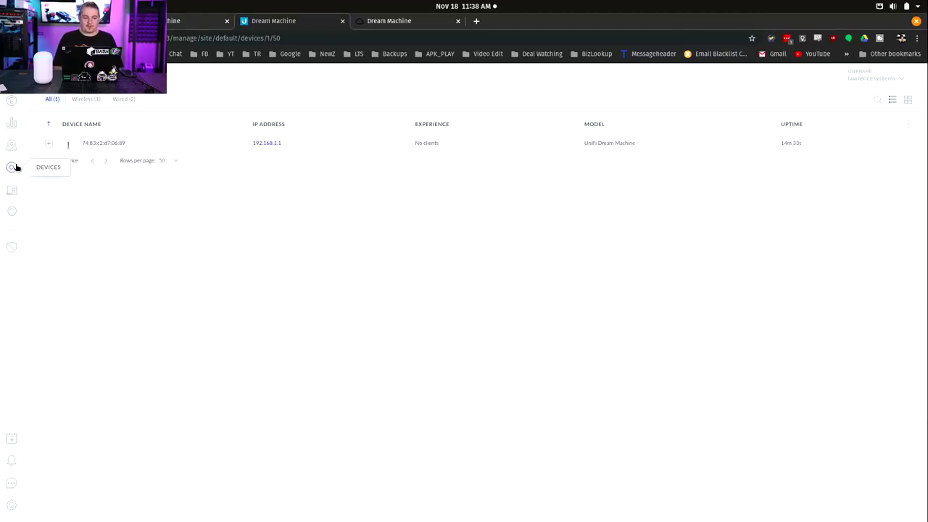
click(47, 145)
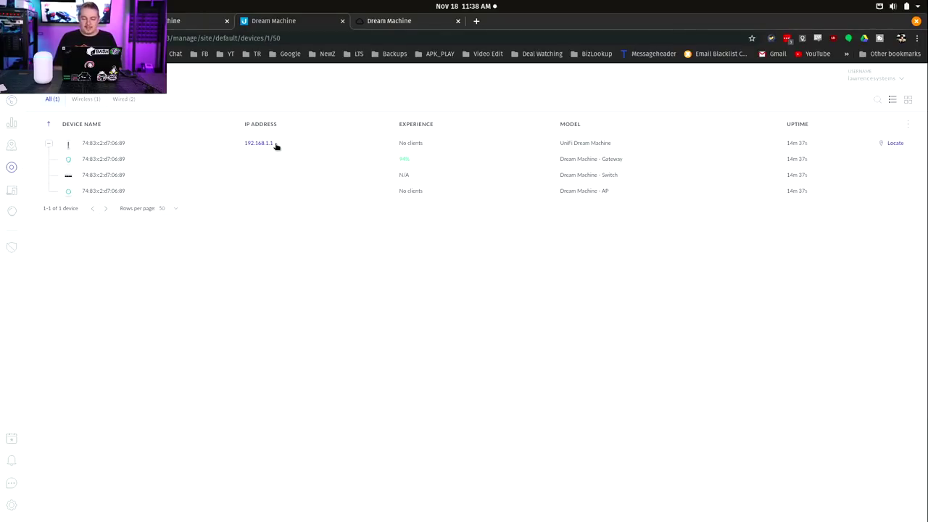
click(343, 146)
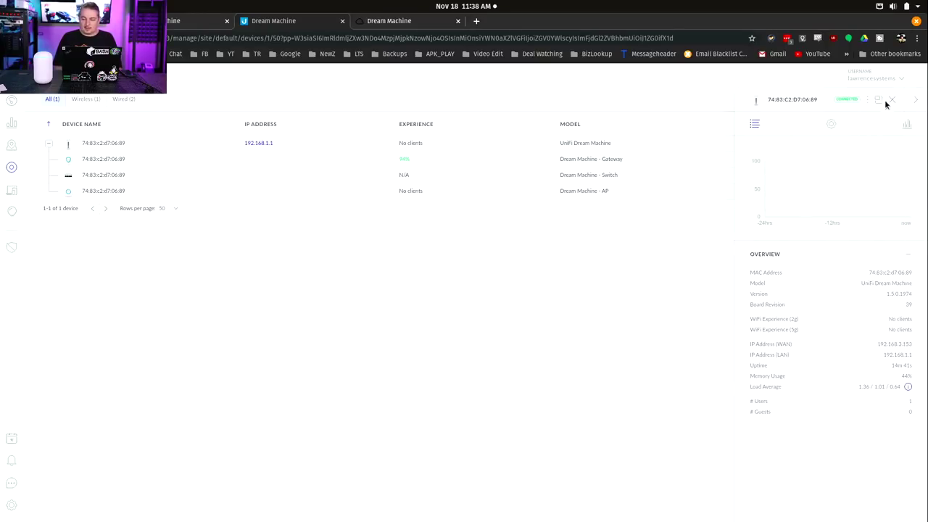
click(878, 100)
drag(178, 141, 650, 152)
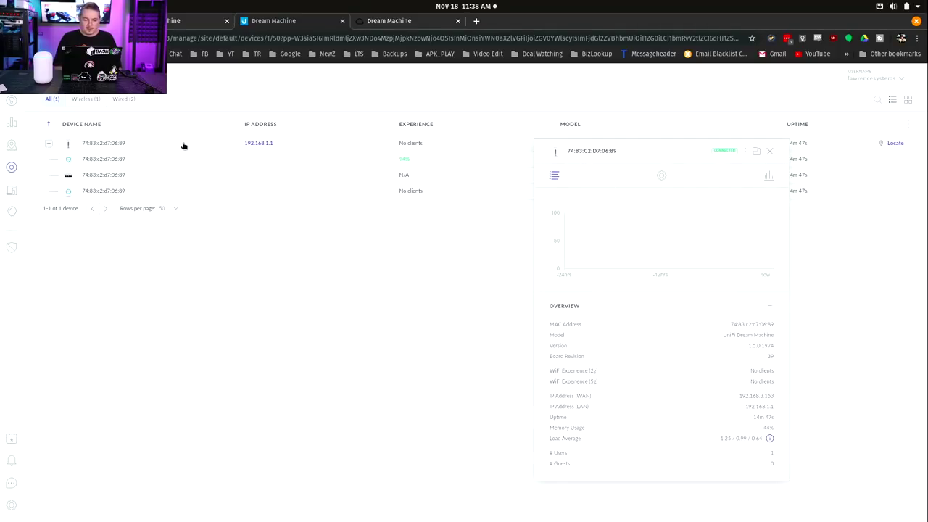
Browse the gateway and access point details, AP clients and radio config, then open General settings.
click(176, 165)
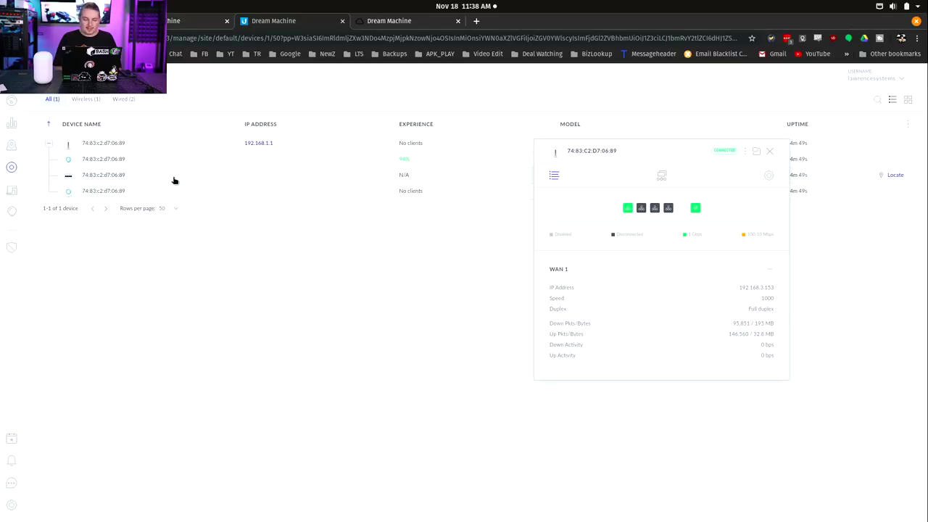
click(175, 192)
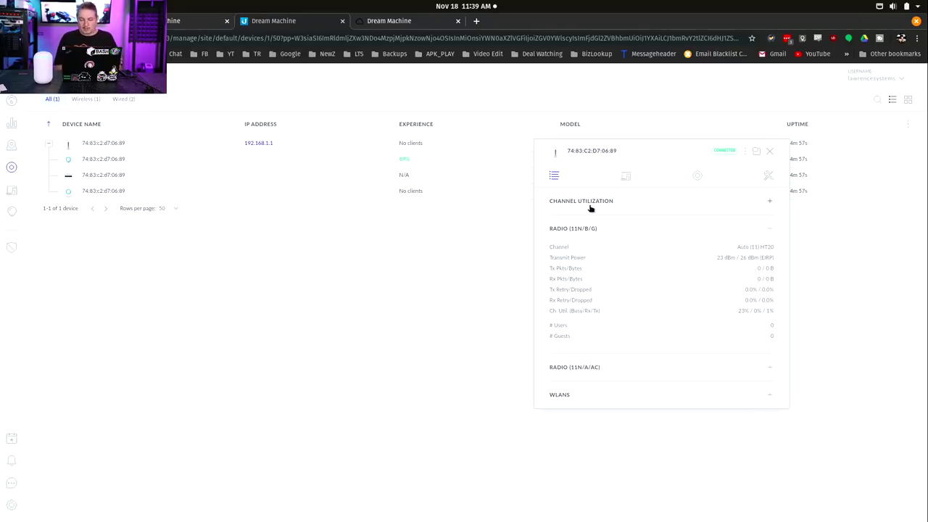
click(626, 176)
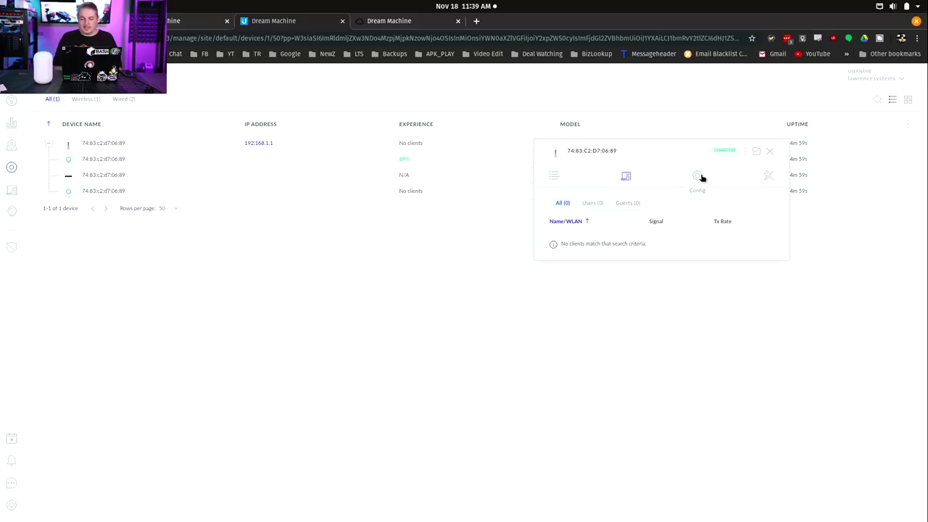
click(699, 177)
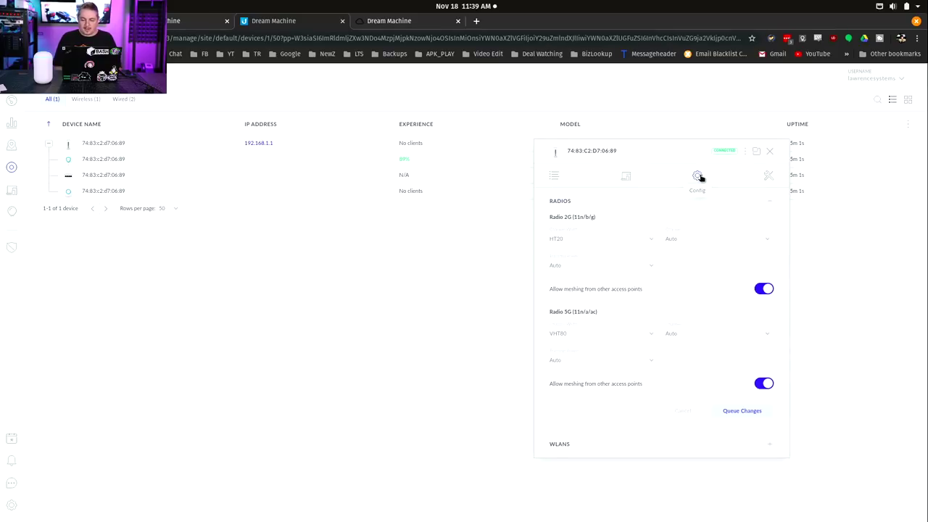
click(216, 143)
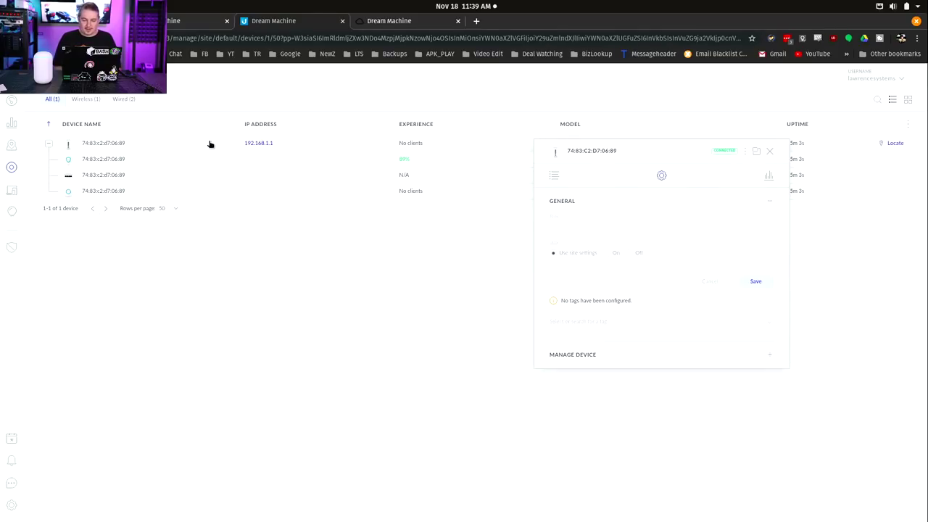
Rename the Dream Machine to 'Dreamy Cylinder', save it, and close the device panel.
click(646, 226)
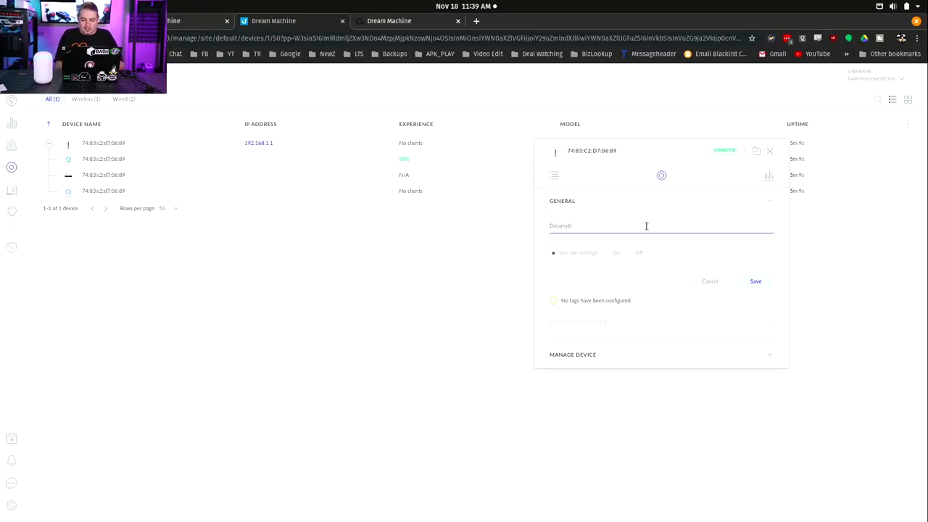
text(DreamyCylinder)
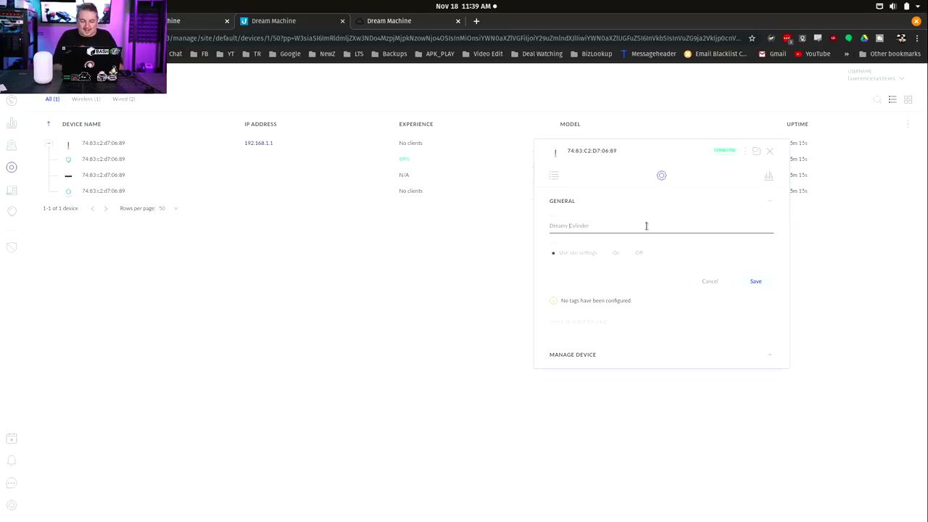
click(758, 281)
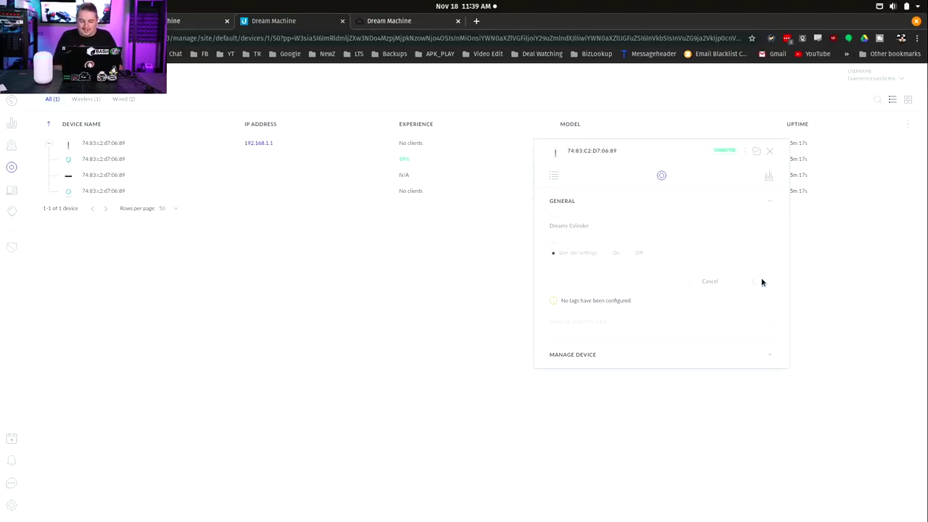
click(769, 151)
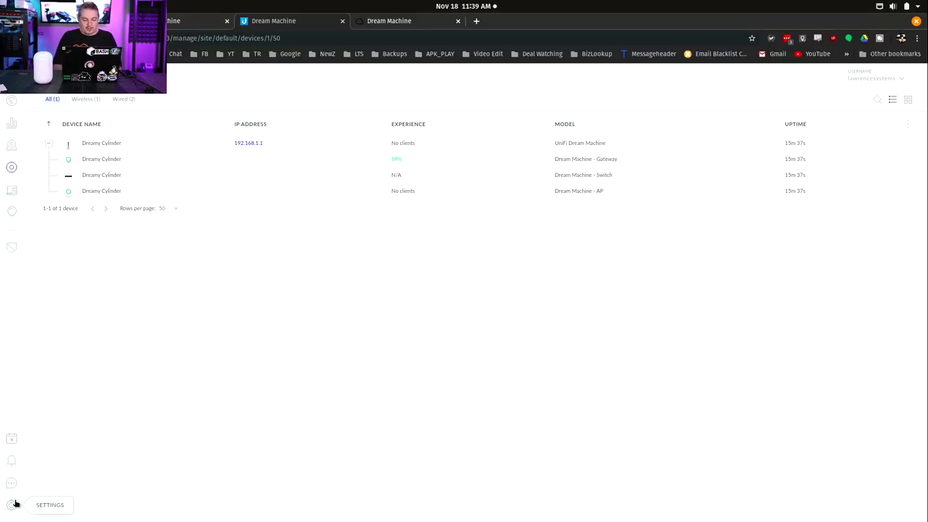
click(164, 180)
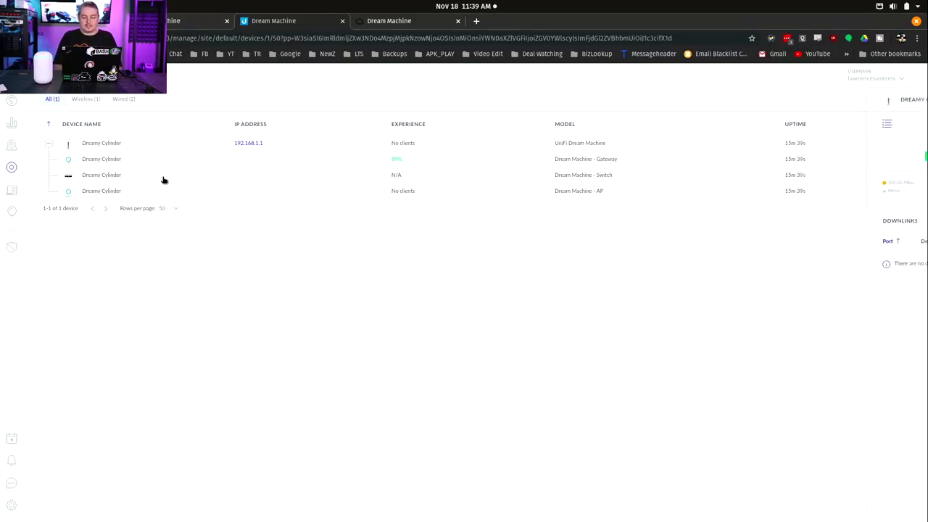
click(106, 163)
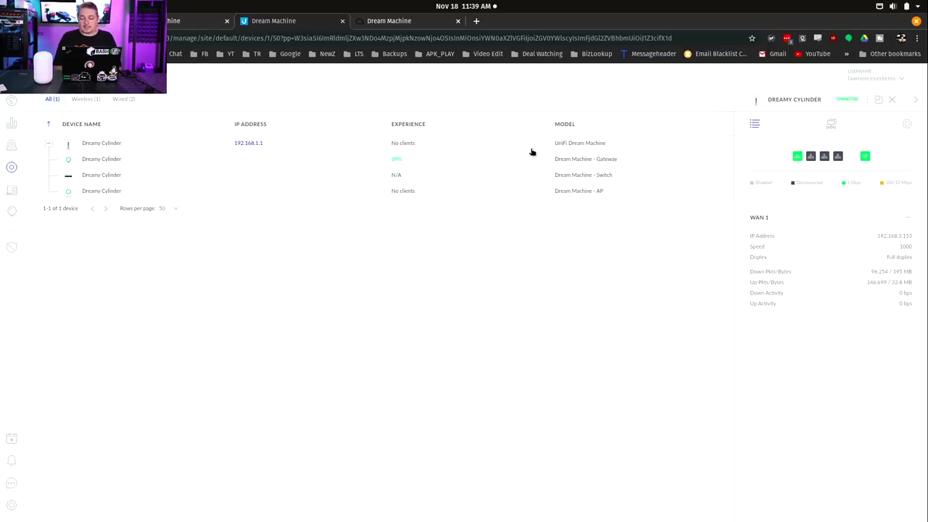
click(131, 174)
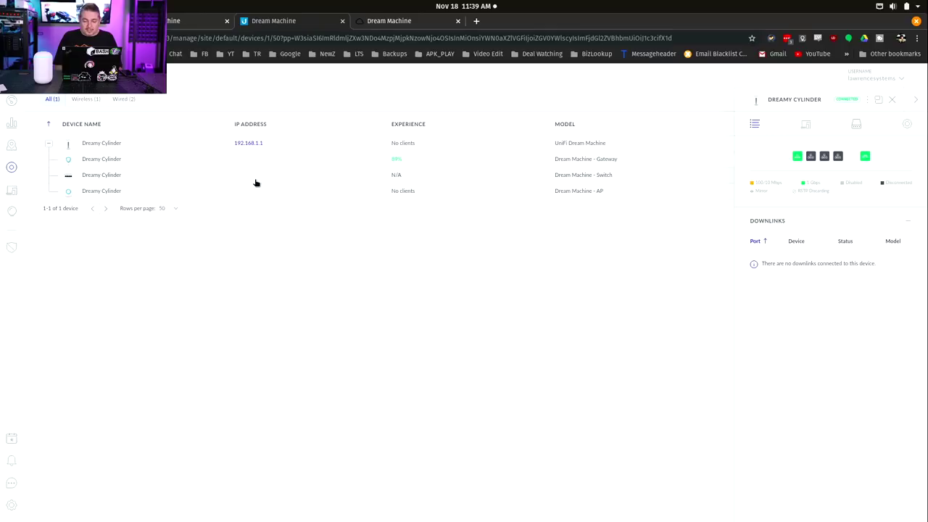
click(855, 124)
click(878, 100)
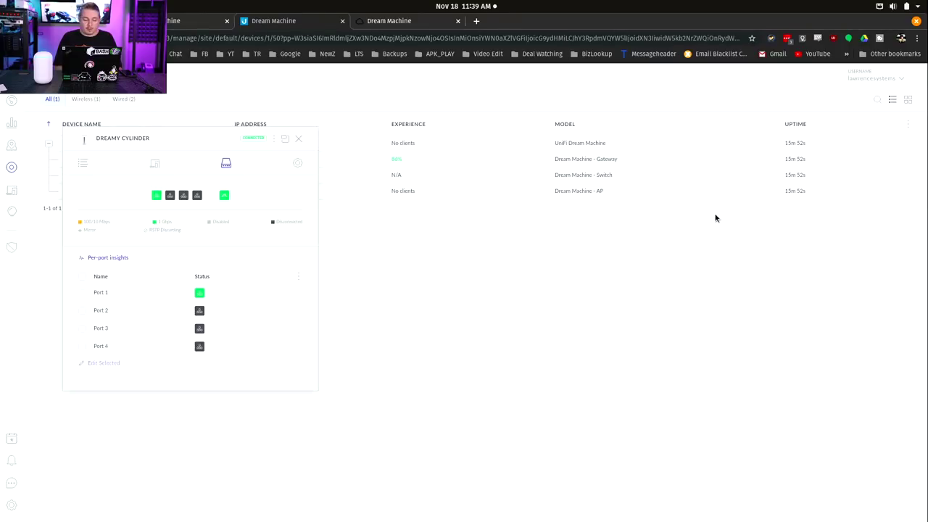
drag(211, 132, 467, 121)
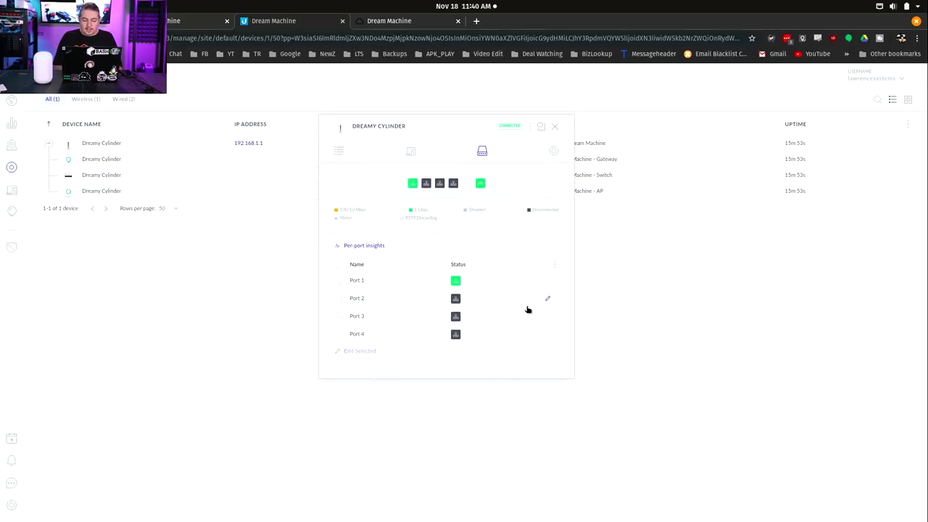
click(548, 299)
click(404, 317)
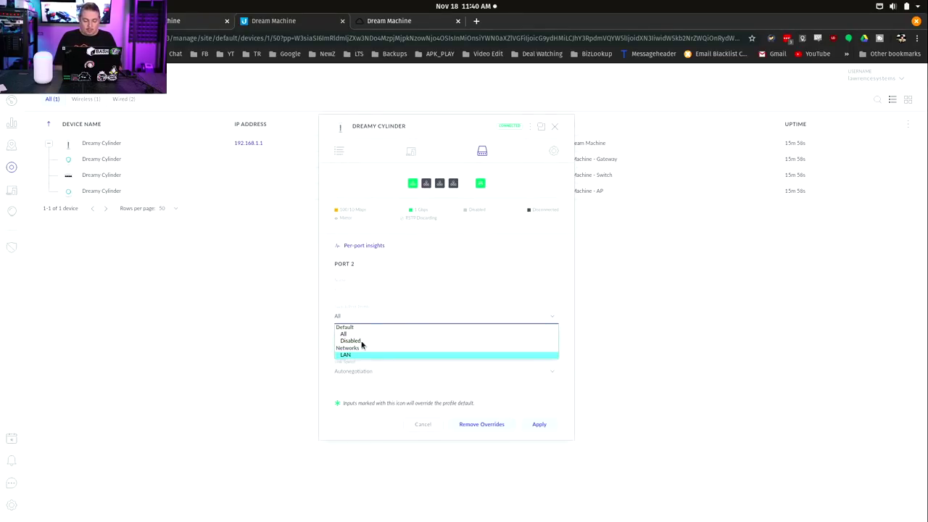
click(387, 300)
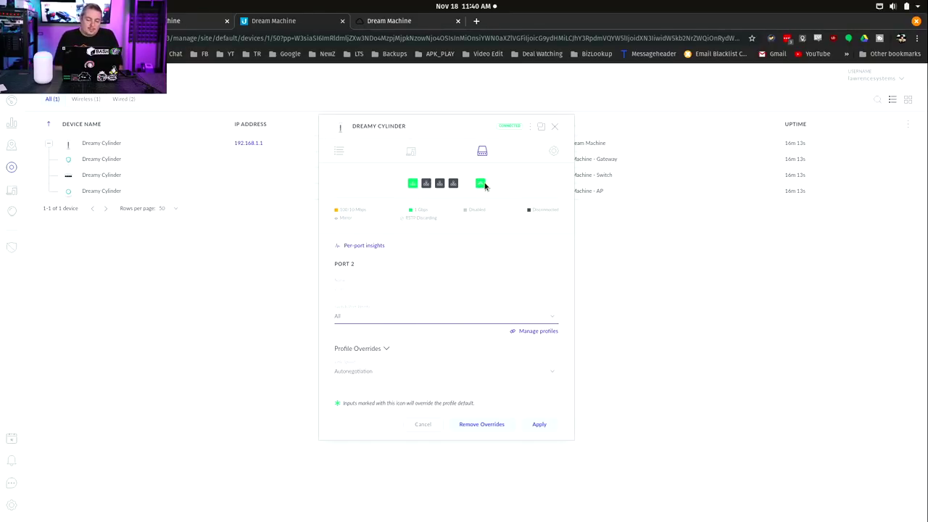
click(412, 153)
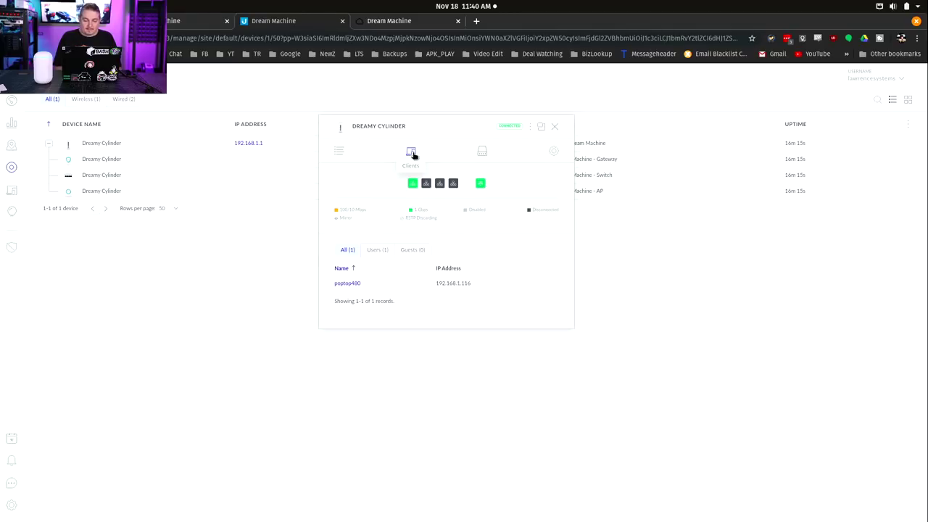
click(554, 126)
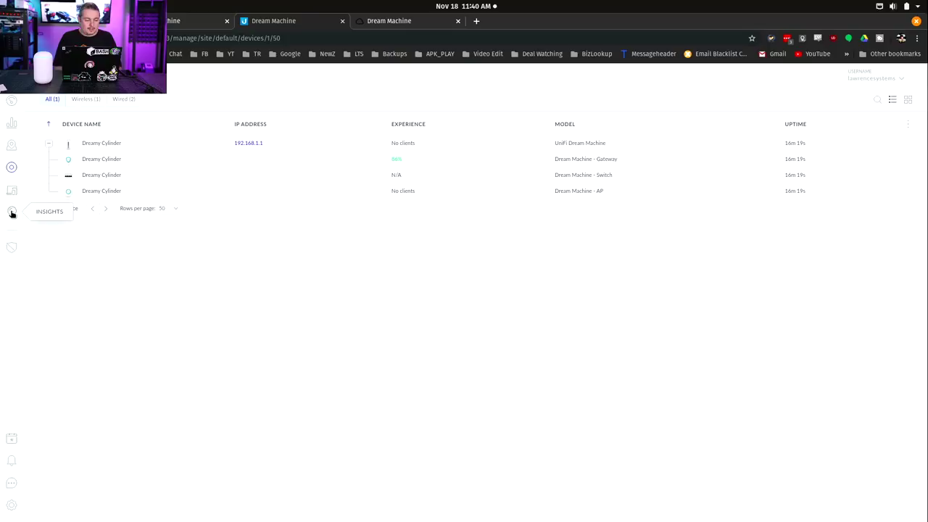
click(12, 147)
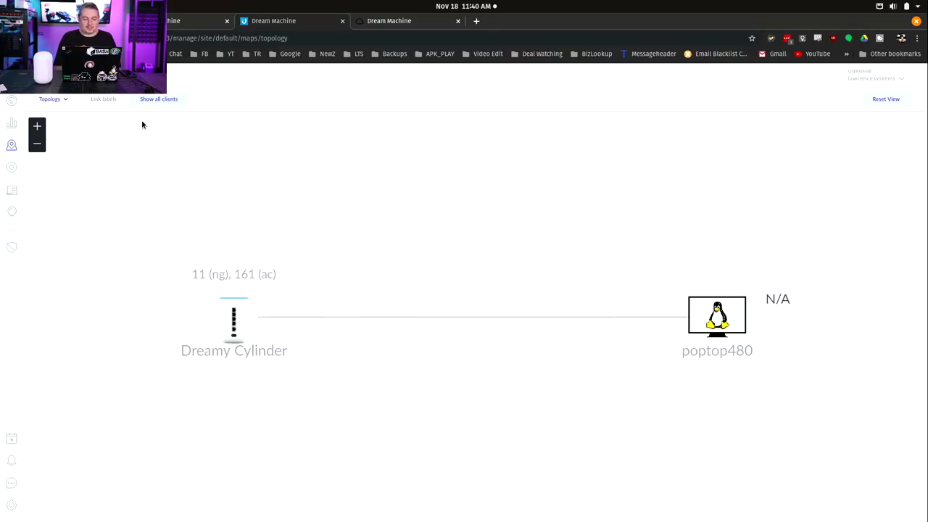
Show link labels on the topology map and switch it to the floorplan view.
click(103, 98)
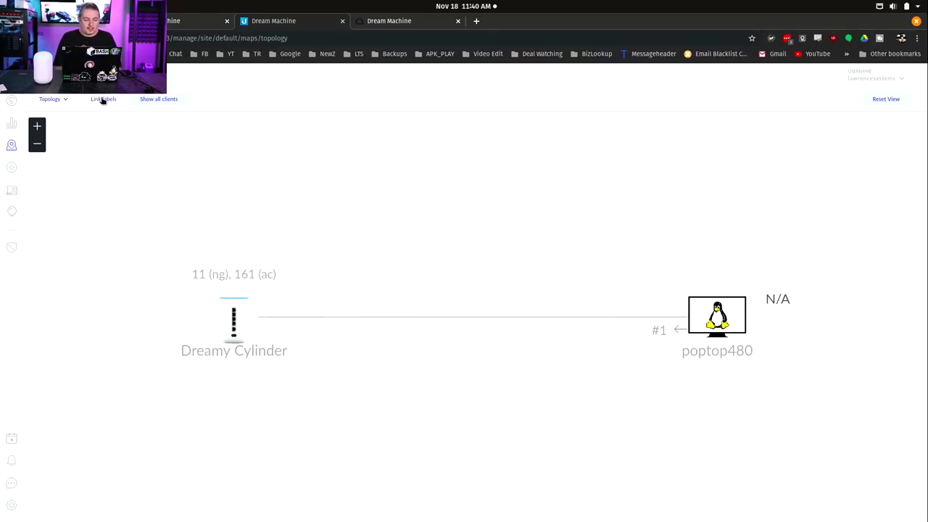
click(61, 101)
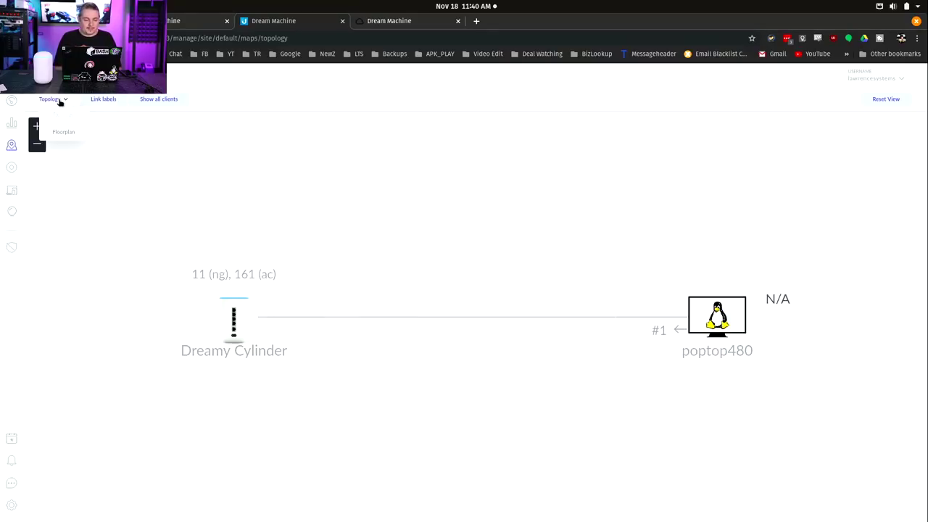
click(71, 135)
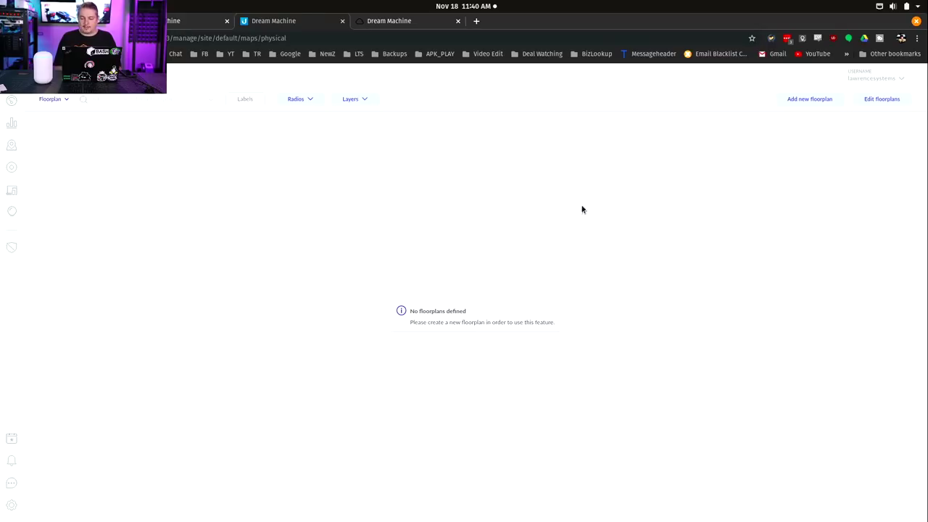
Try adding a Google Map floorplan, then discard the form and go to Threat Management.
click(818, 98)
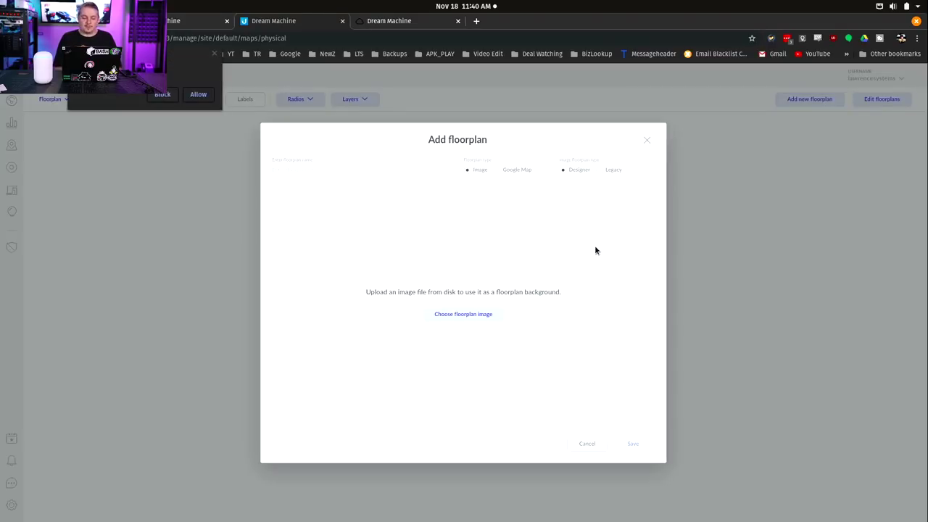
click(197, 100)
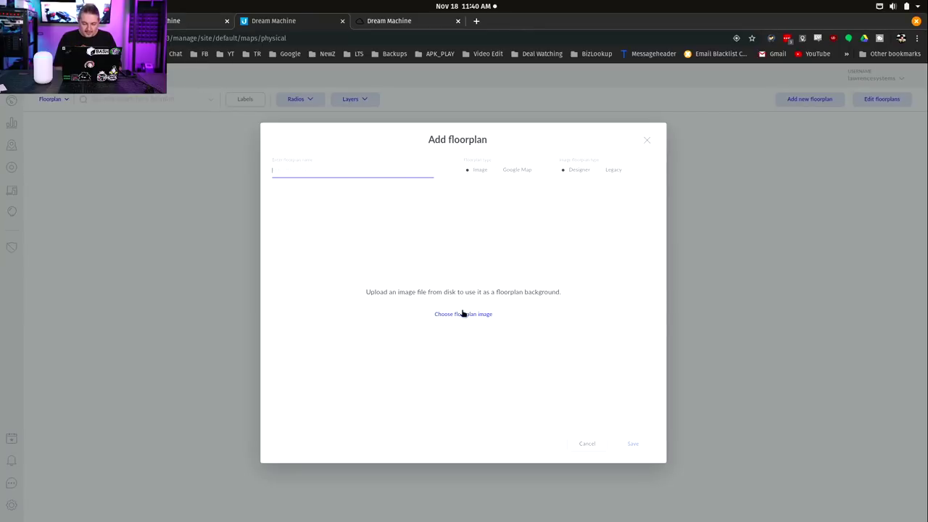
click(519, 171)
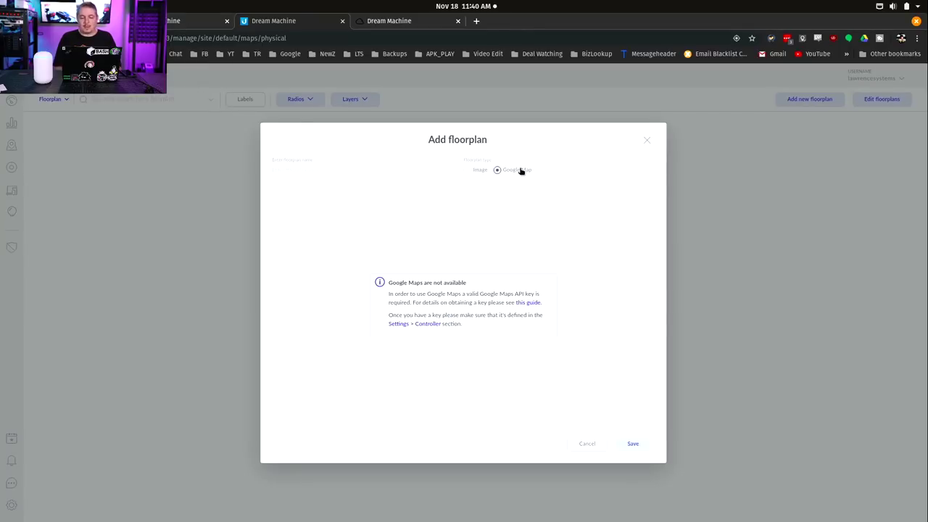
click(647, 141)
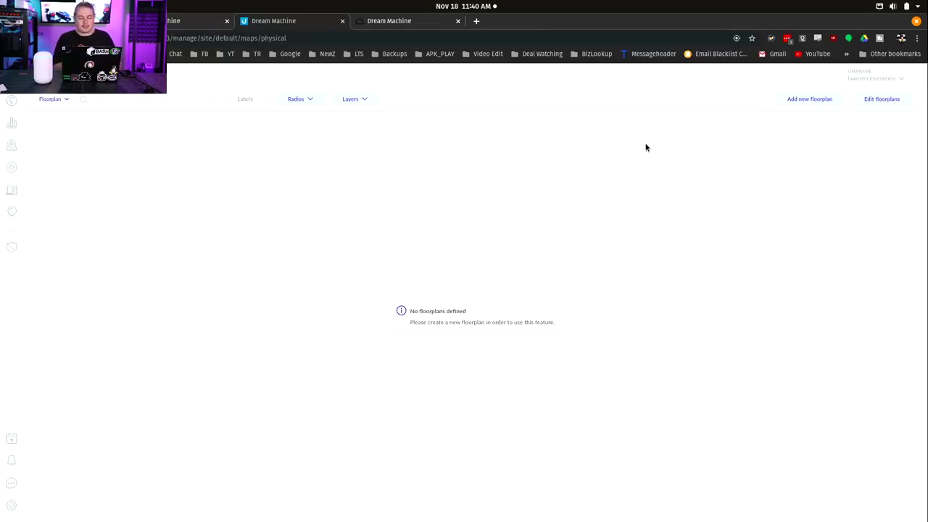
click(9, 248)
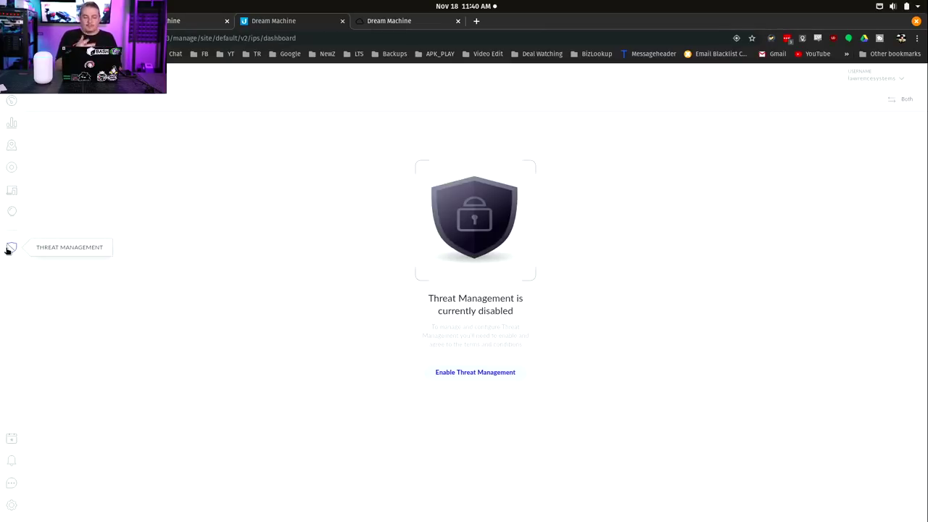
In Settings, expand the Internet, Hotspot and Internet Security categories, then switch to Classic Mode.
click(472, 374)
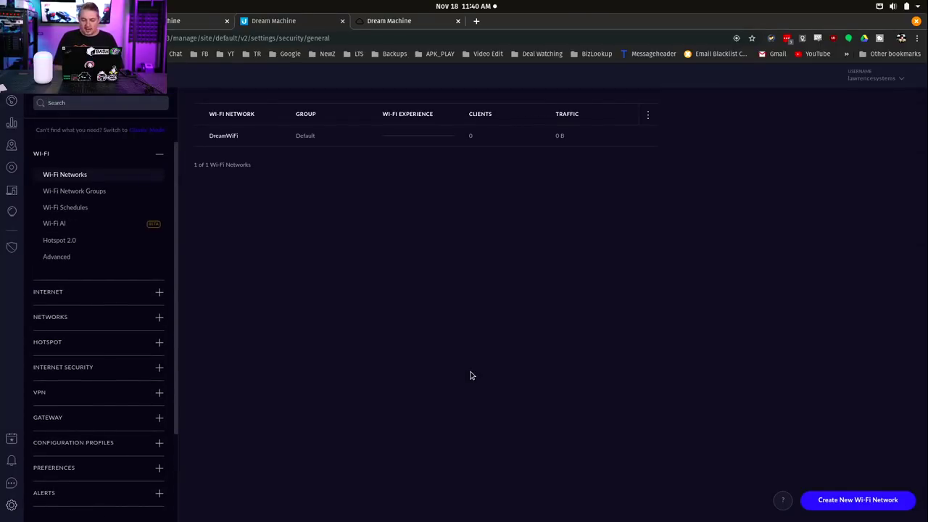
click(116, 290)
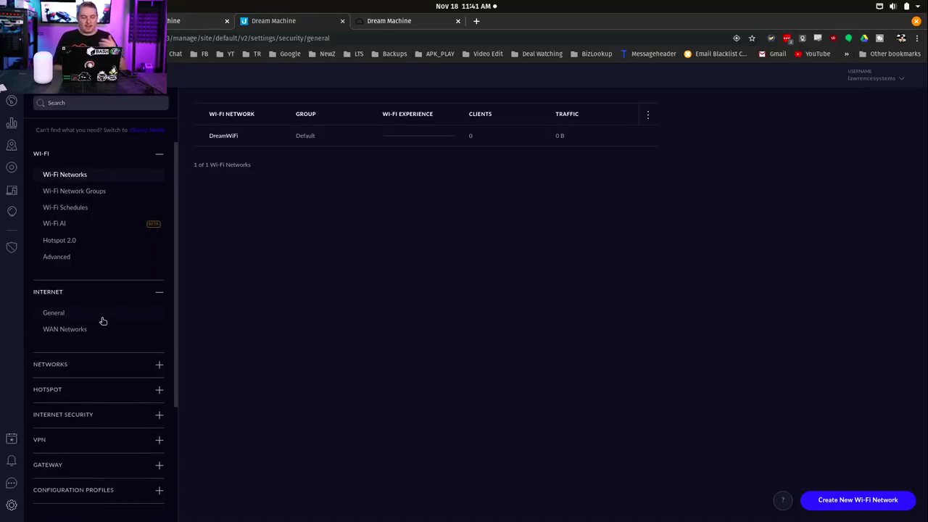
scroll(110, 179, down, 3)
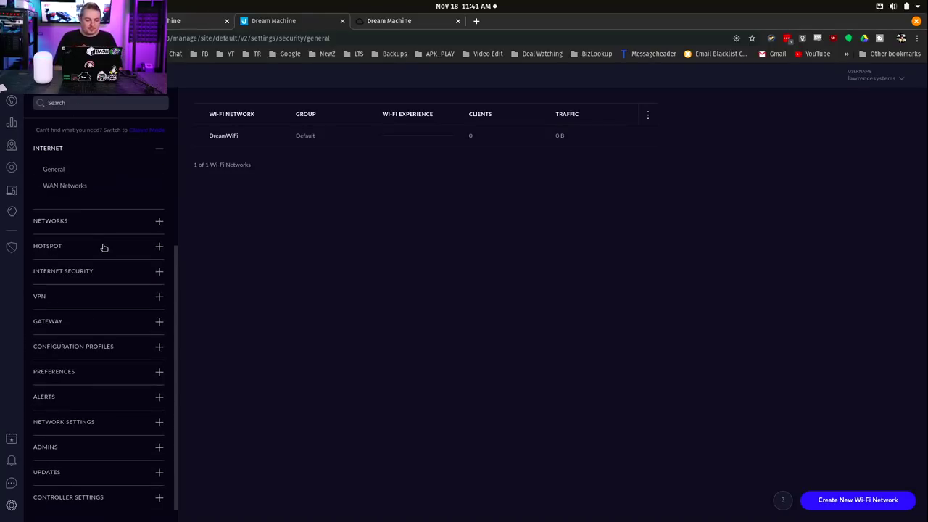
click(103, 247)
click(80, 335)
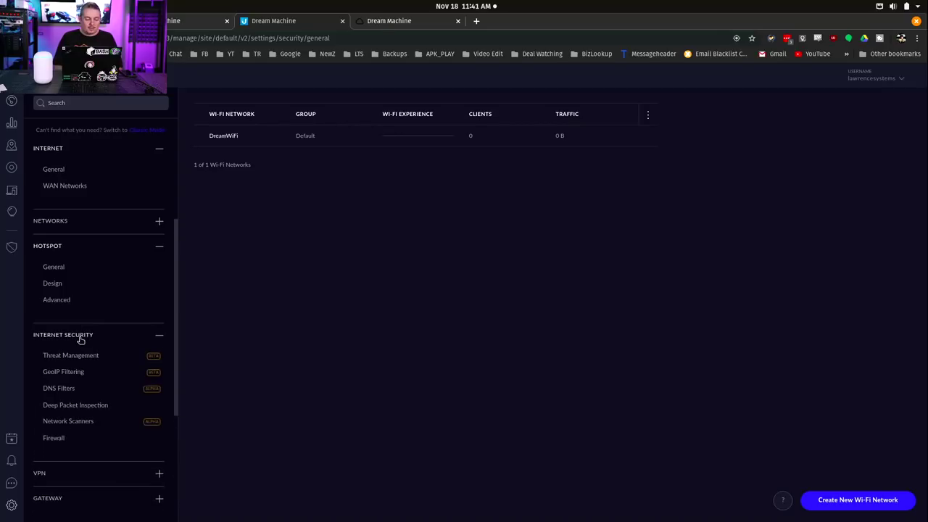
scroll(81, 340, up, 3)
click(147, 131)
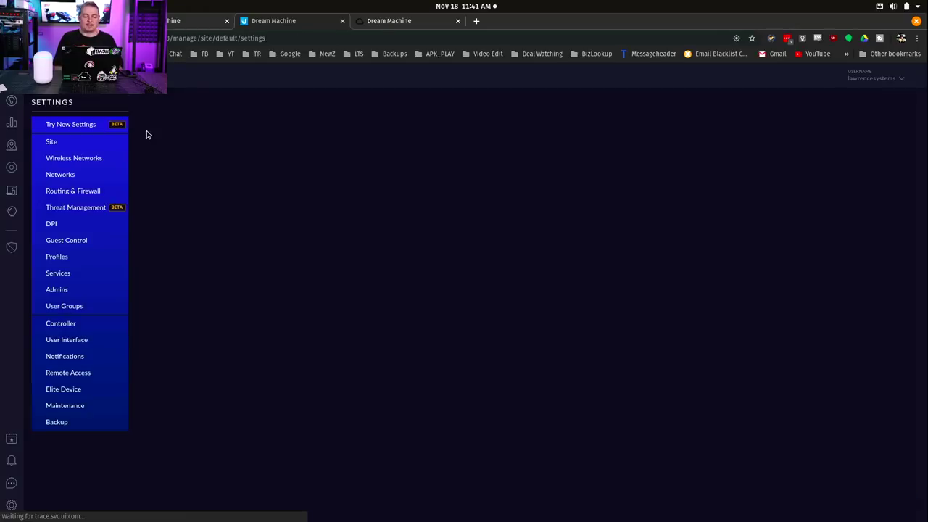
Scroll through the classic Controller and Site settings pages, then open the Backup page.
click(60, 325)
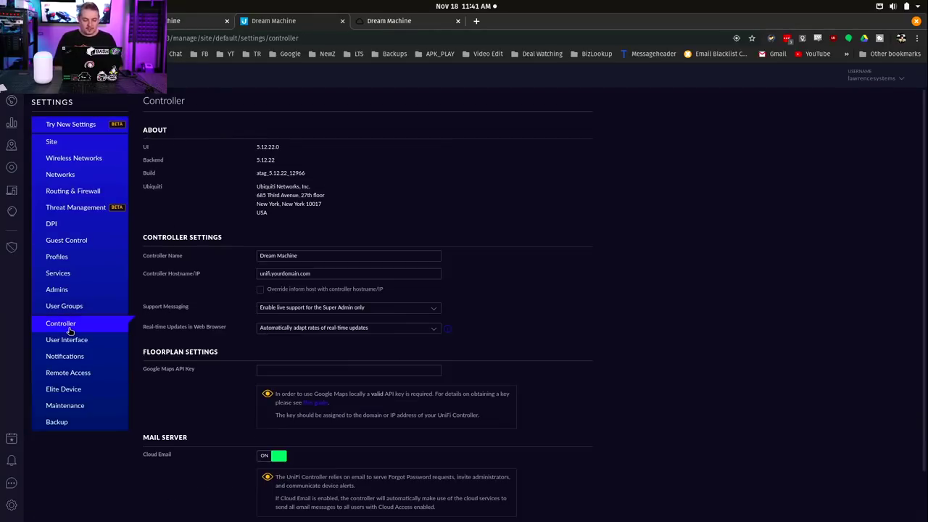
scroll(549, 236, down, 1)
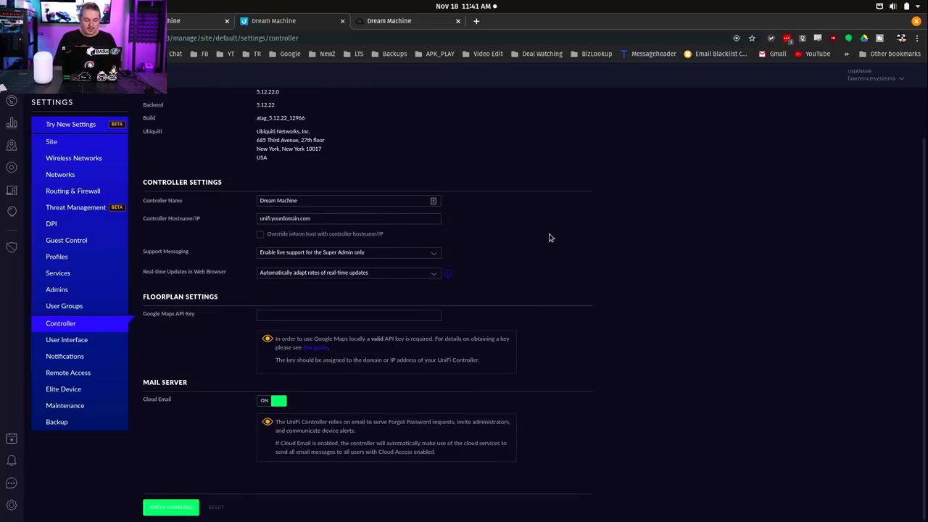
click(97, 145)
scroll(433, 269, up, 1)
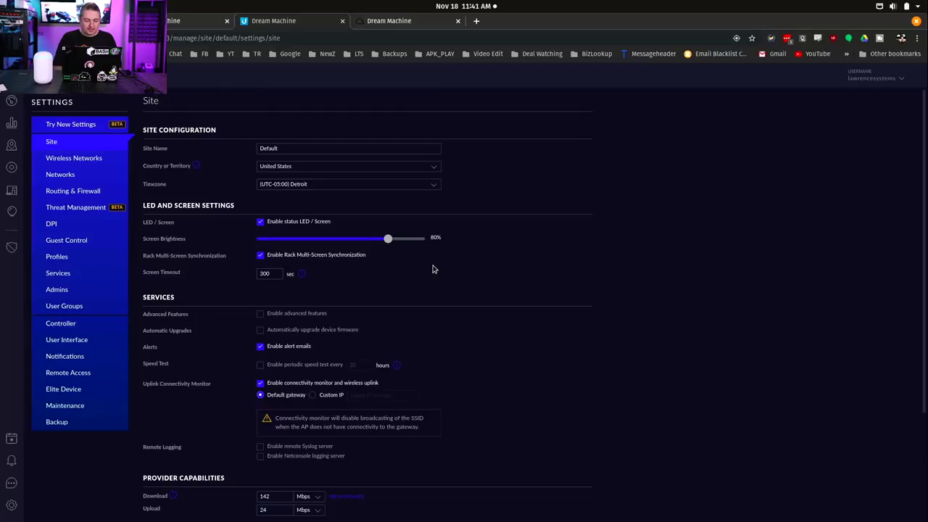
scroll(433, 269, down, 1)
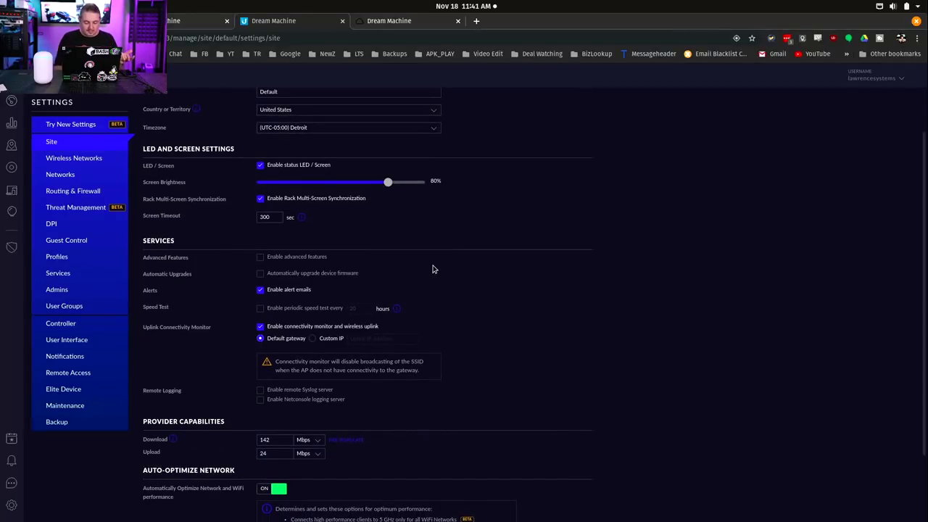
scroll(432, 269, down, 2)
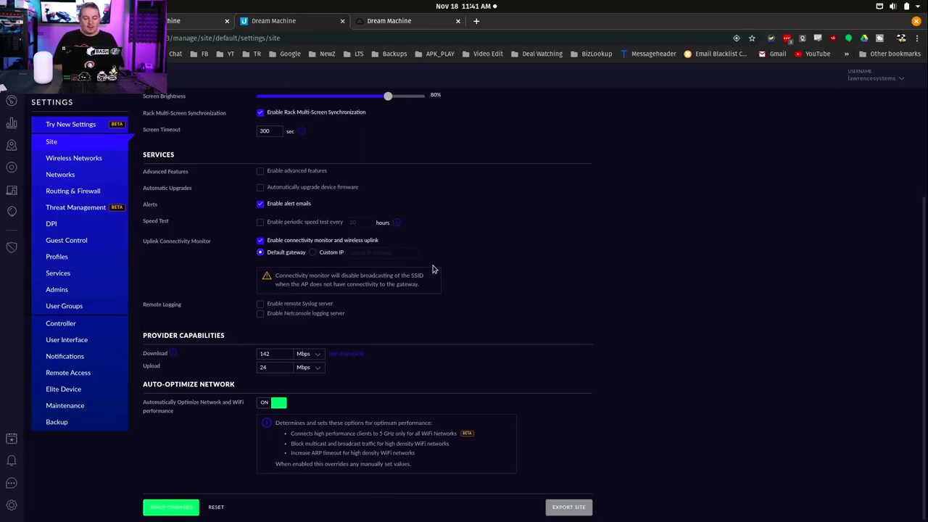
click(73, 426)
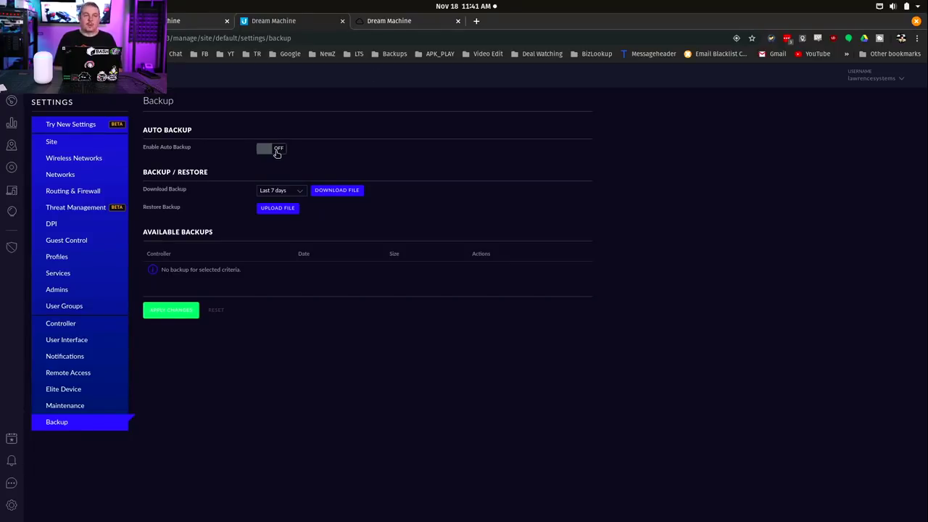
Enable weekly Auto Backup with retention and download range both set to Settings only.
click(276, 152)
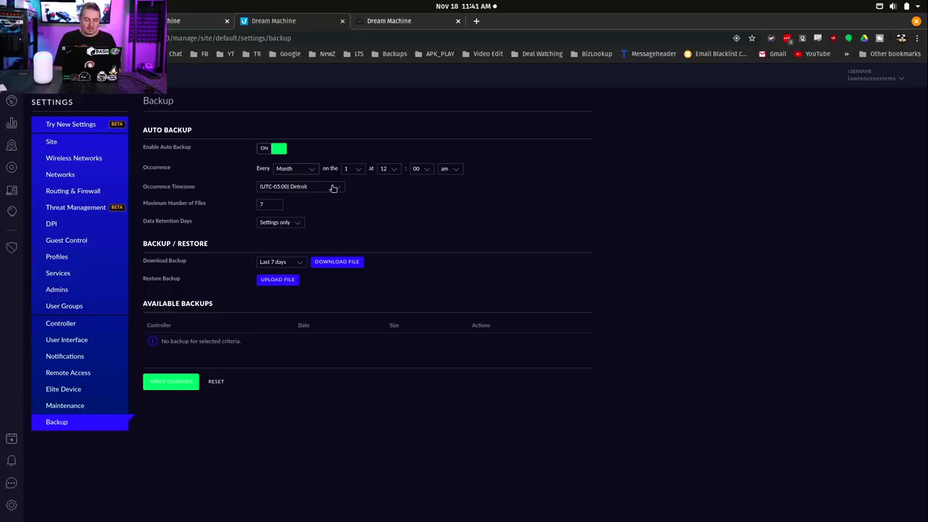
click(287, 222)
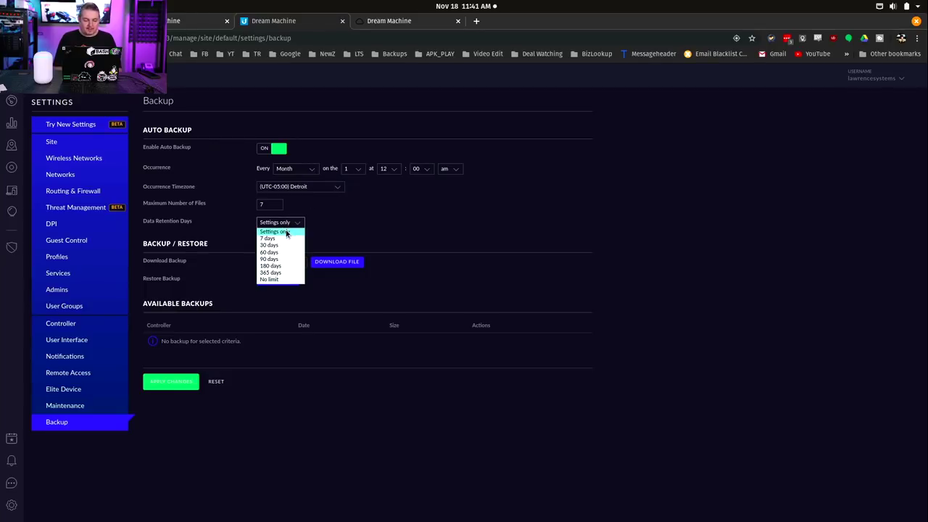
click(286, 232)
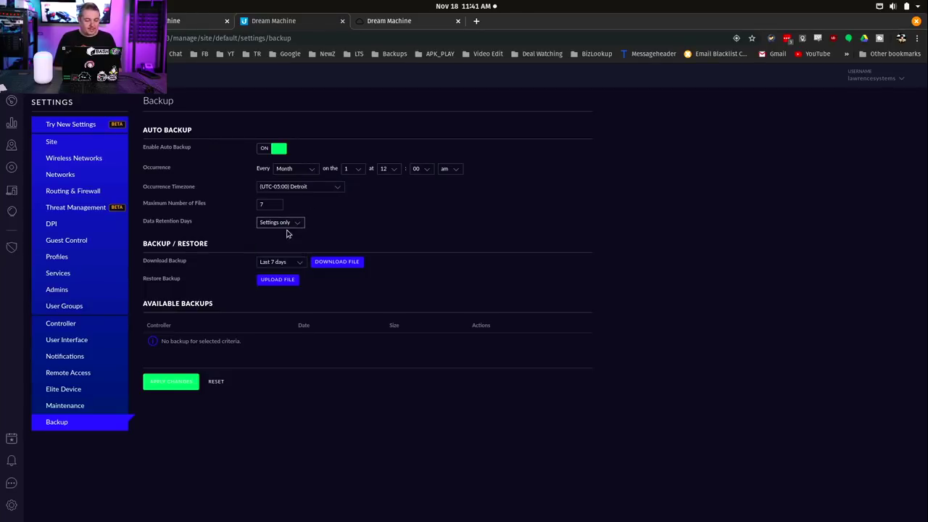
click(312, 169)
click(293, 192)
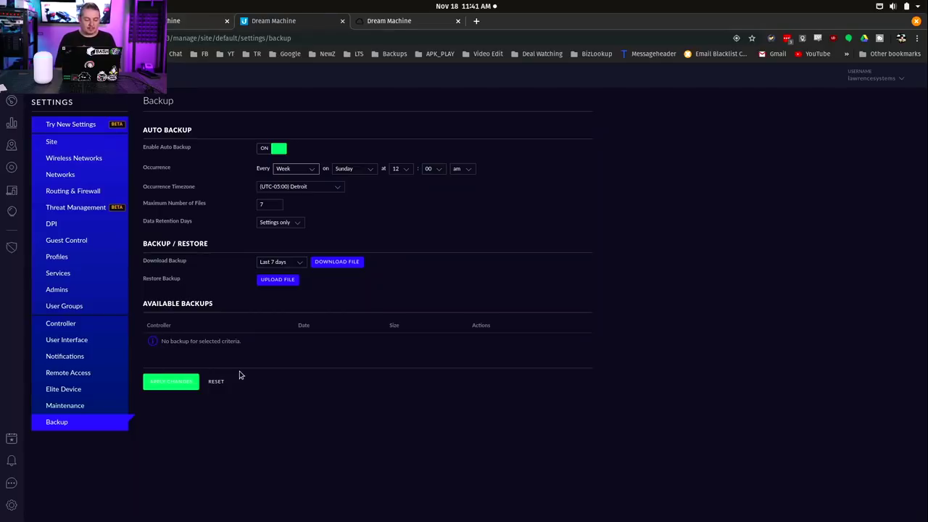
click(275, 262)
click(277, 270)
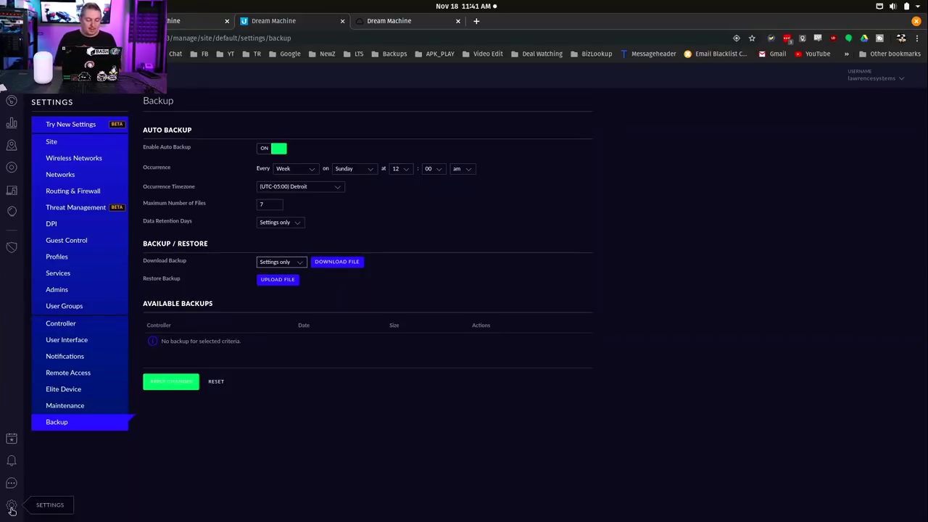
click(12, 100)
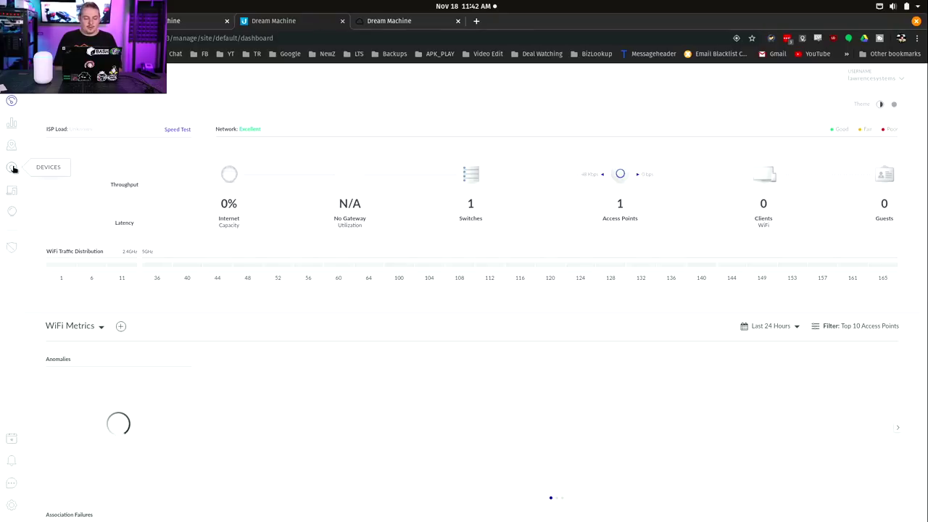